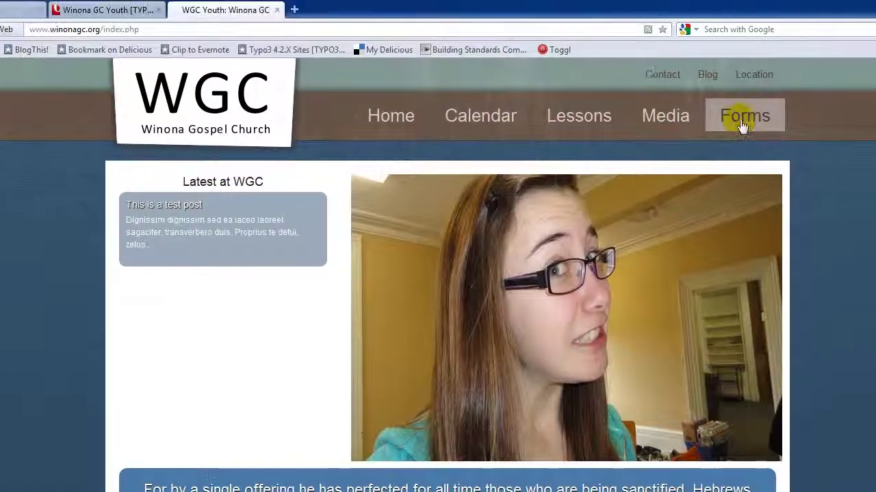
- Open the Forms page from the WGC website's top navigation
click(743, 124)
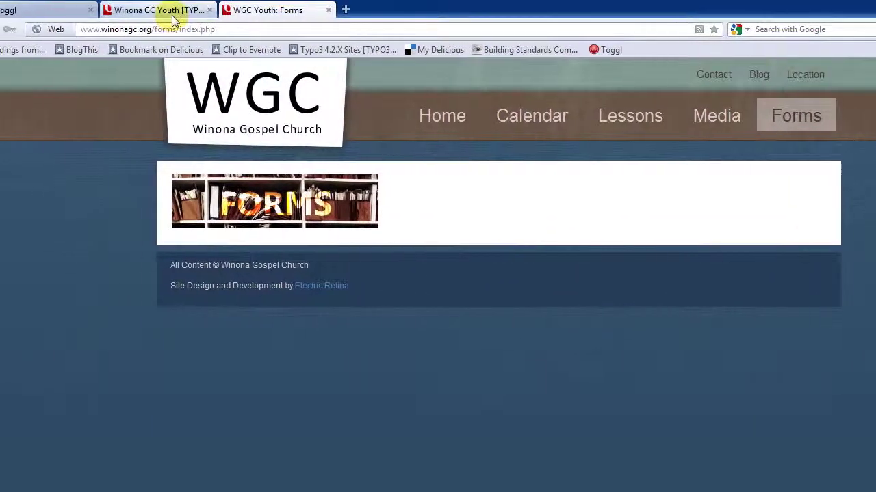
- In the TYPO3 backend, select the Forms page and start a new element in Col3 Main
click(140, 13)
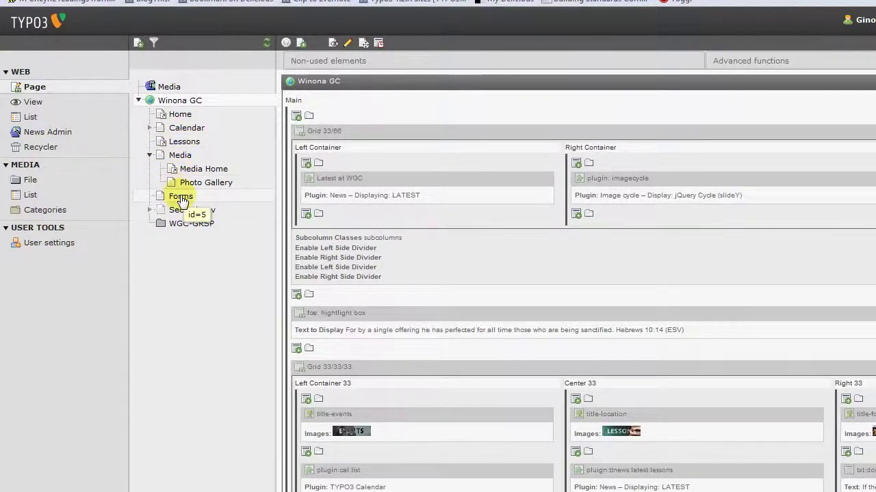
click(181, 197)
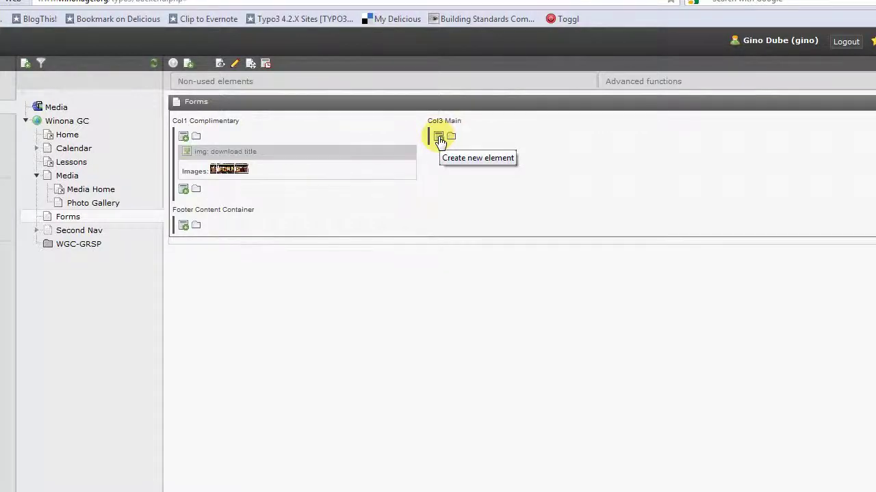
click(439, 138)
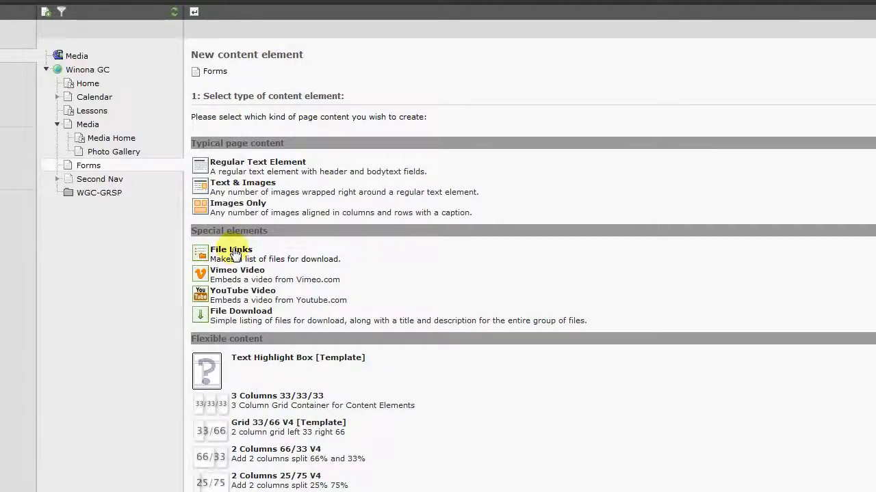
- Choose File Links as the element type and enter the header 'Forms #1'
click(234, 253)
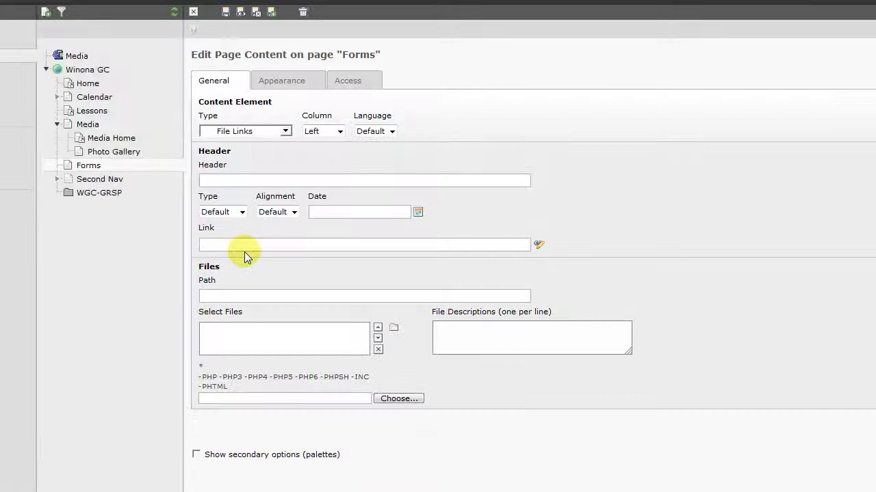
click(225, 183)
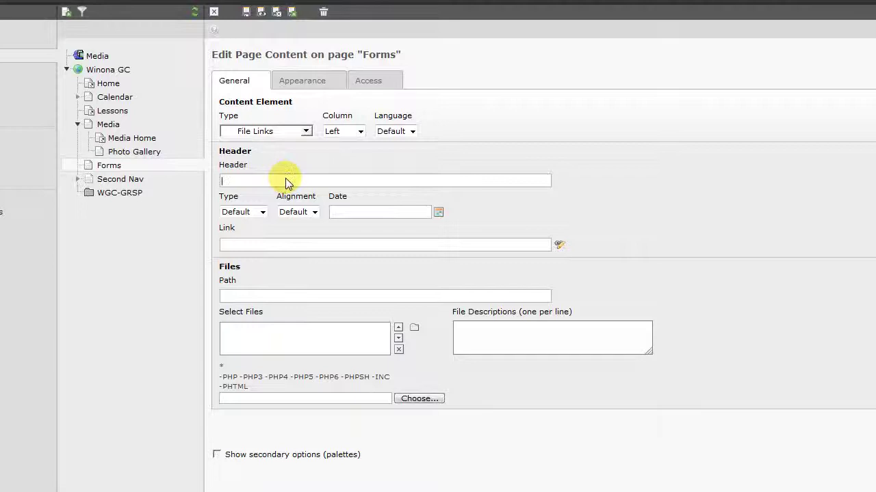
text(Permi)
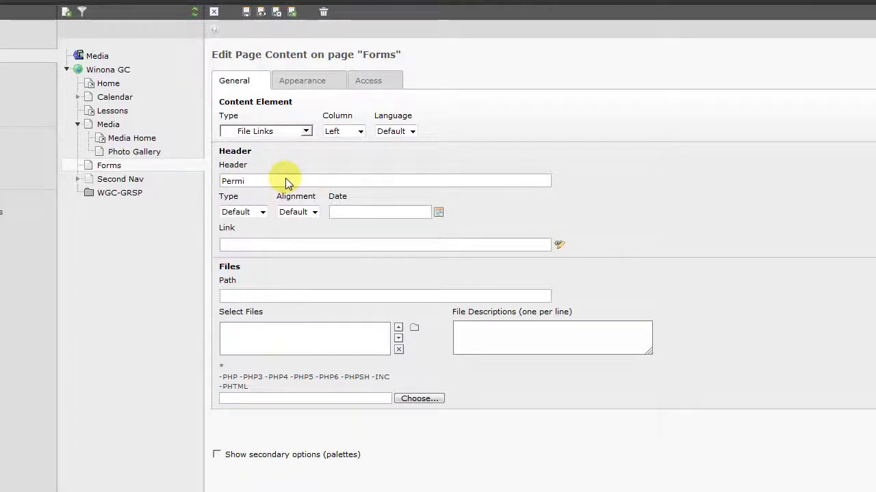
key(BackSpace)
key(BackSpace)
key(BackSpace)
key(BackSpace)
key(BackSpace)
text(Forms)
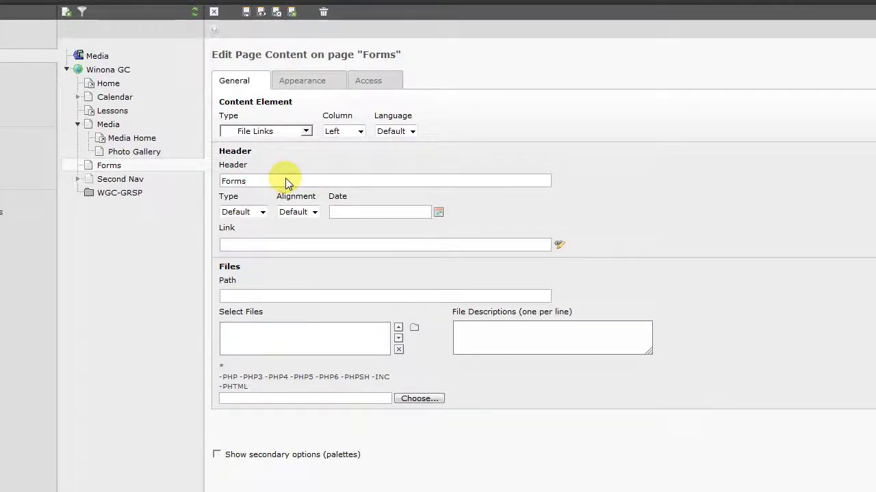
text( #1)
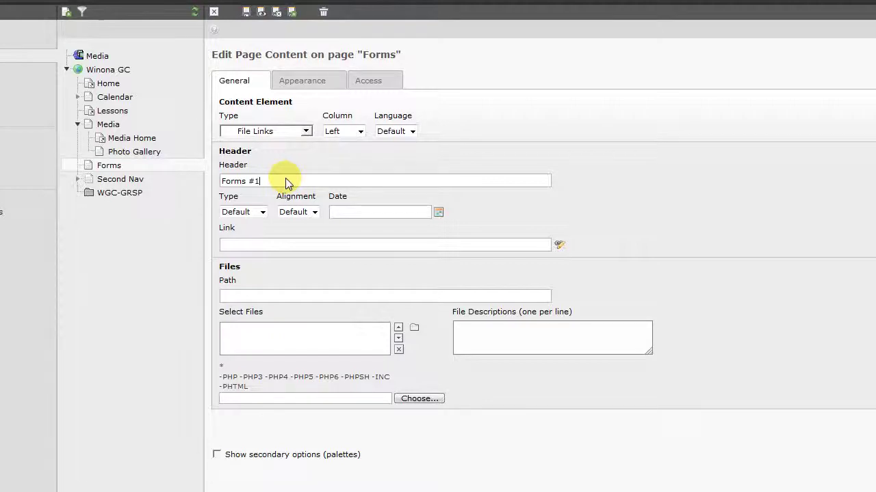
- Set the header layout to Layout 2
click(263, 212)
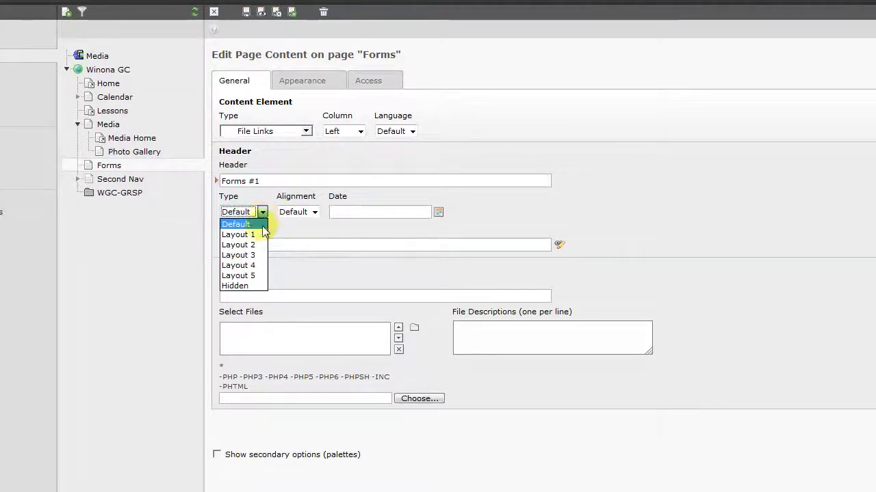
click(248, 245)
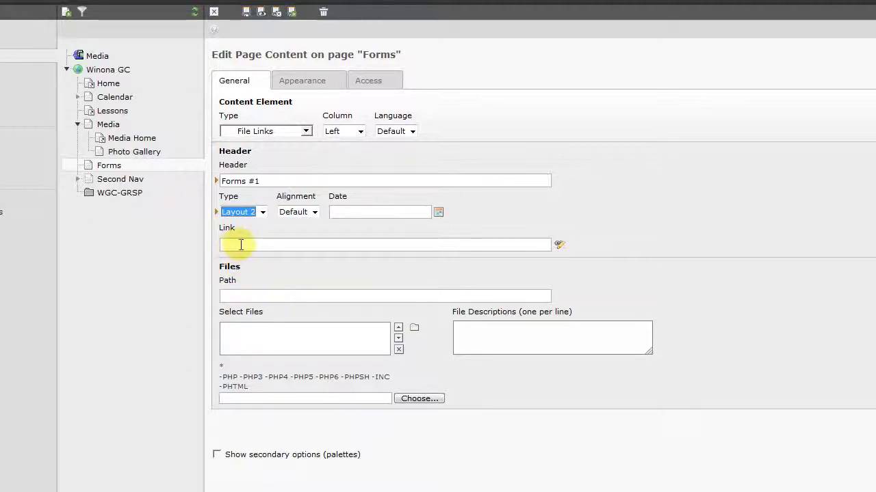
click(225, 297)
scroll(280, 362, down, 1)
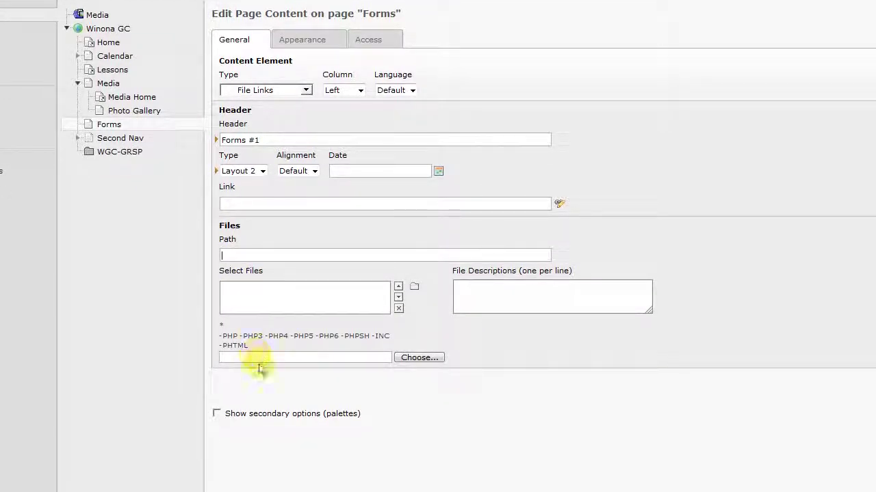
- Pick Test Form 1.doc from R:\Testing Files as the file to upload
click(260, 356)
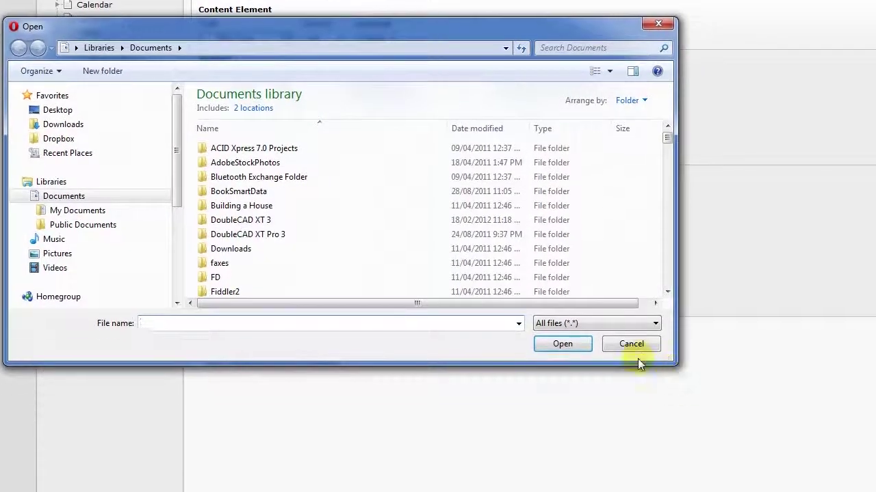
click(629, 344)
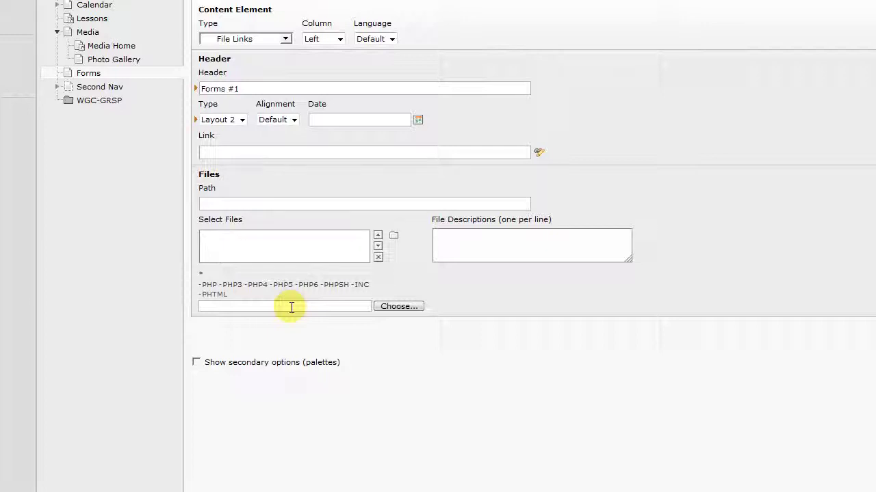
click(362, 306)
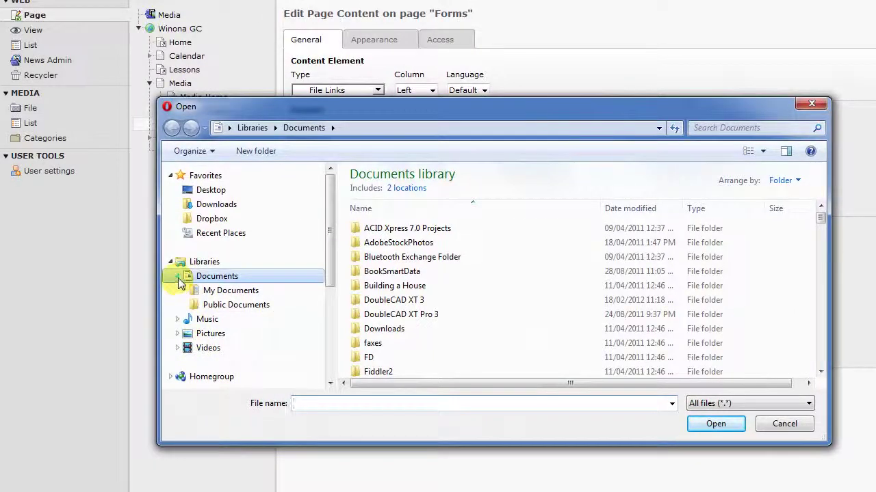
click(178, 276)
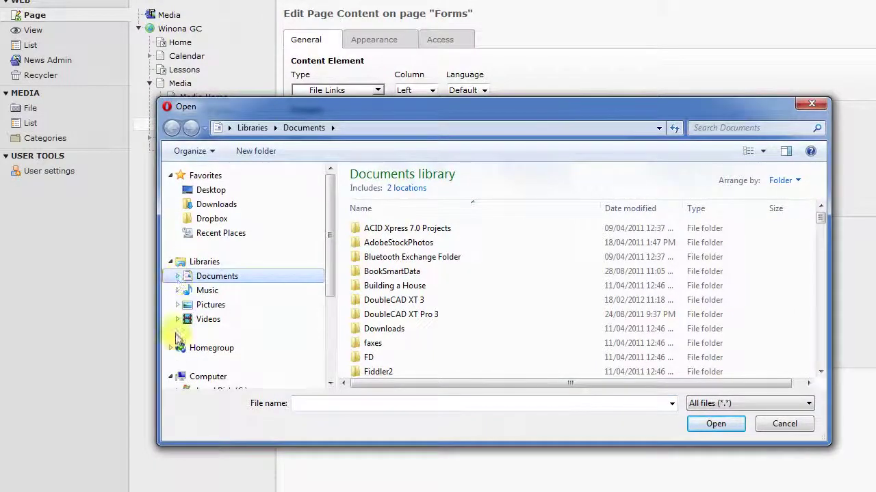
scroll(196, 373, down, 3)
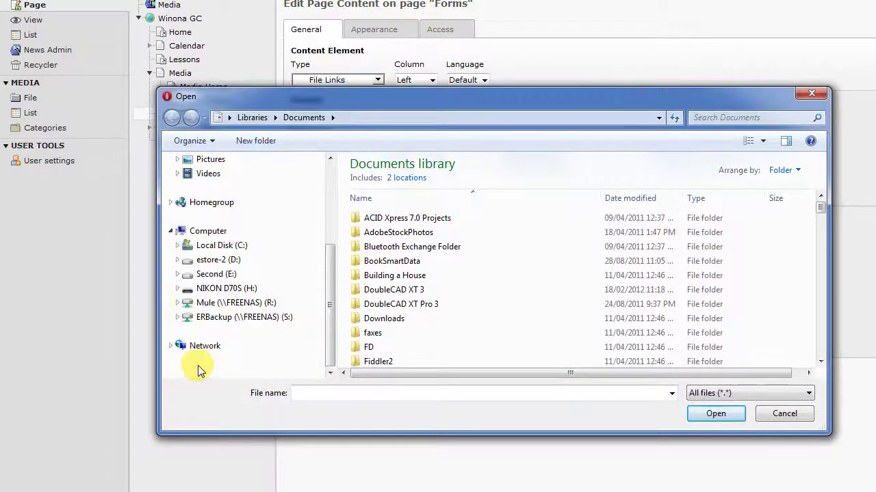
click(200, 303)
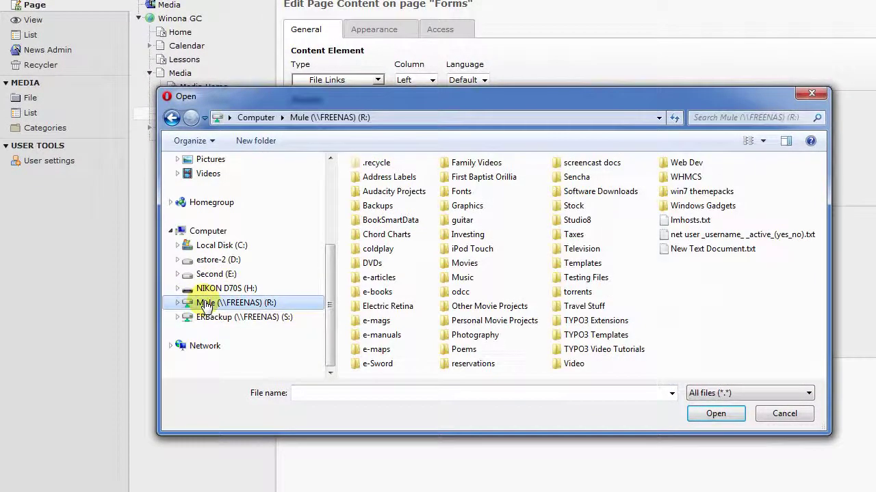
double_click(566, 278)
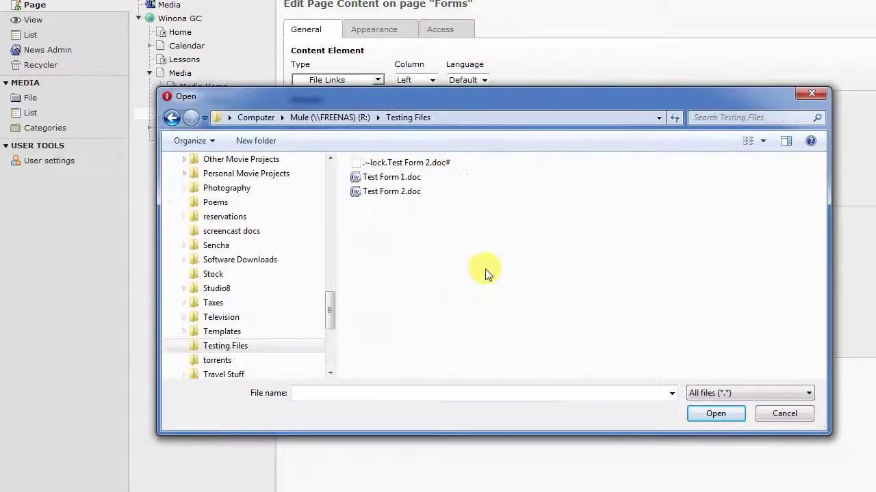
double_click(358, 177)
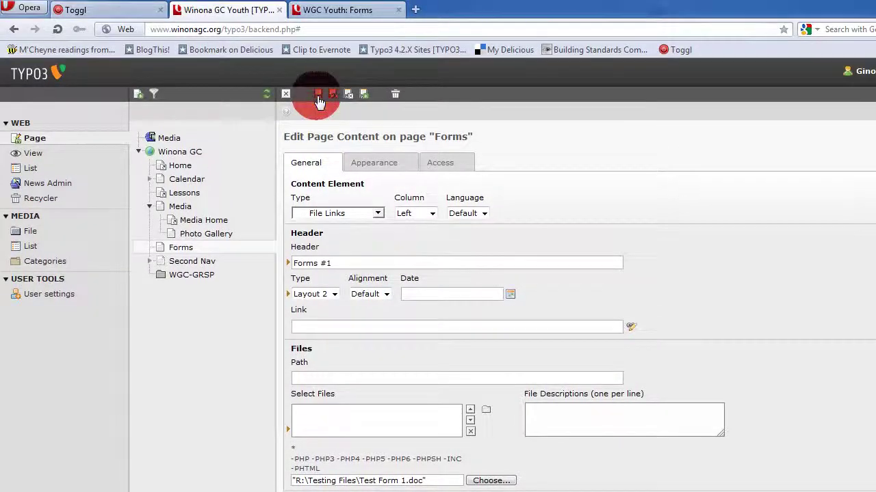
- Save Forms #1 to upload Test_Form_1.doc, then go to the File Descriptions field
click(319, 93)
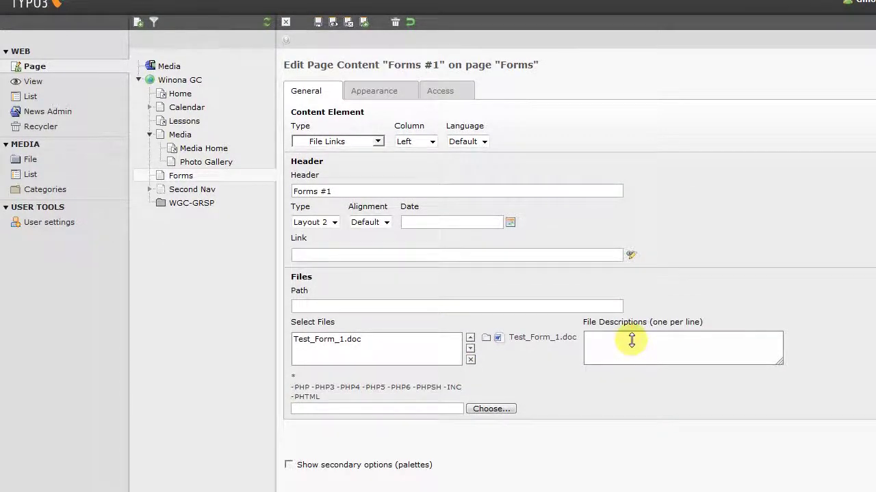
click(632, 340)
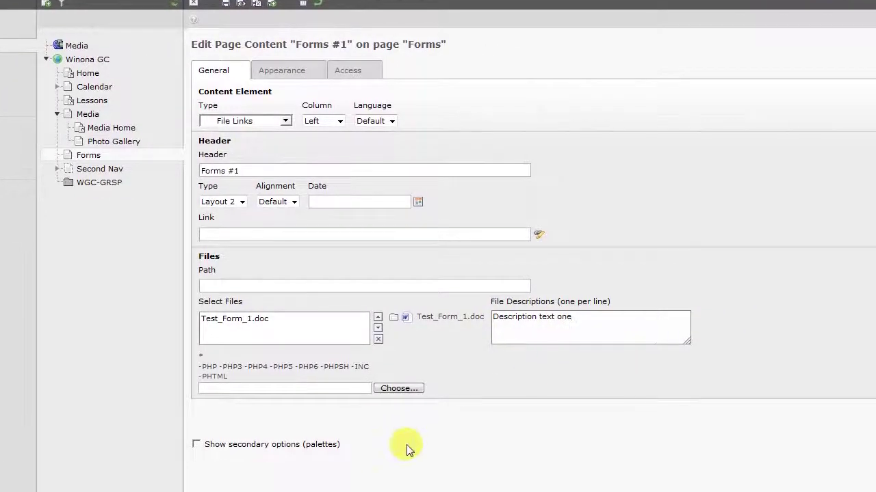
- Add Test Form 2.doc with description 'Description text two', then save and close Forms #1
click(402, 306)
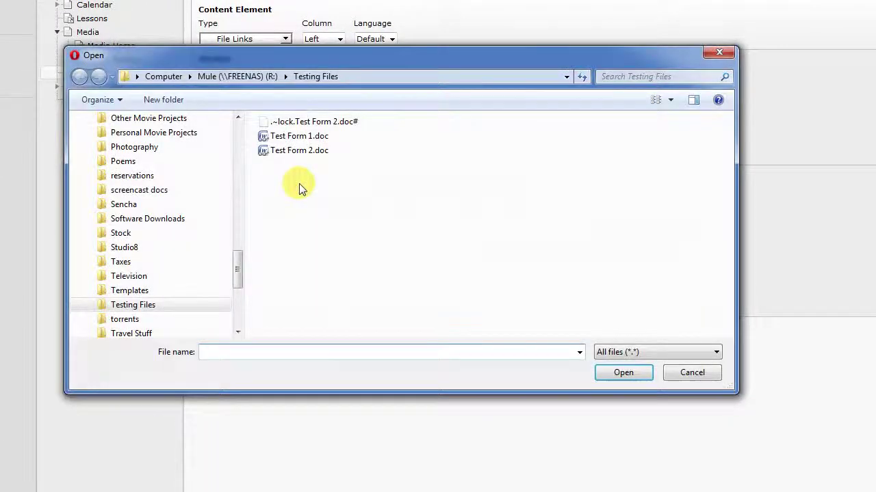
double_click(261, 151)
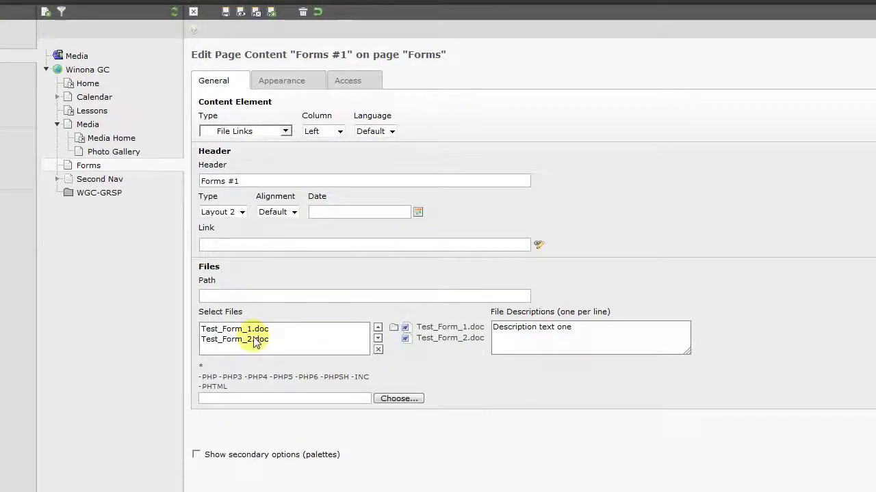
click(535, 383)
click(586, 327)
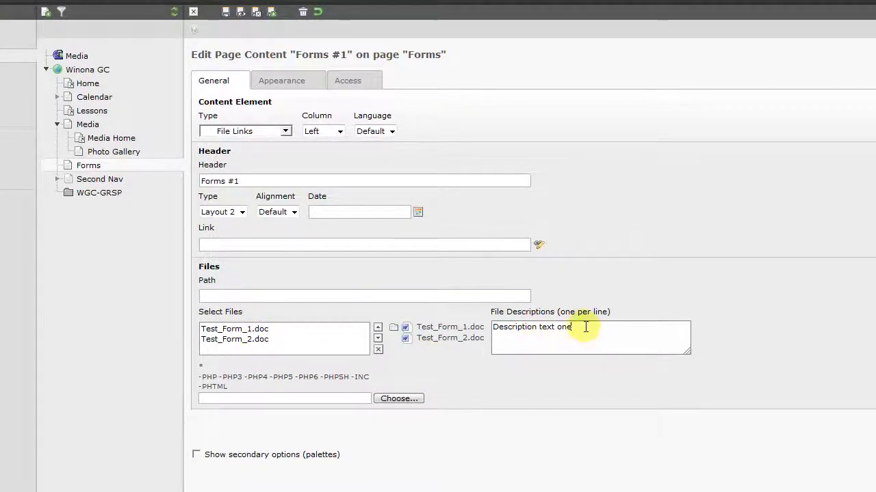
text(Des)
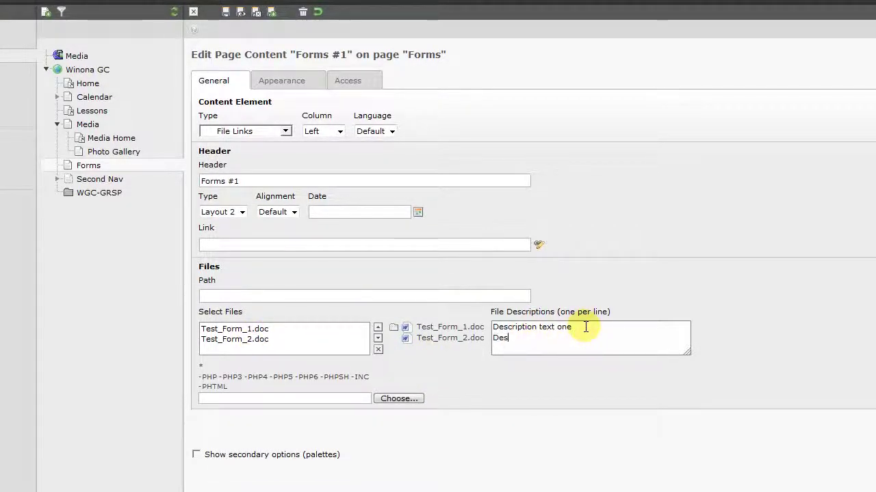
text(cription text two)
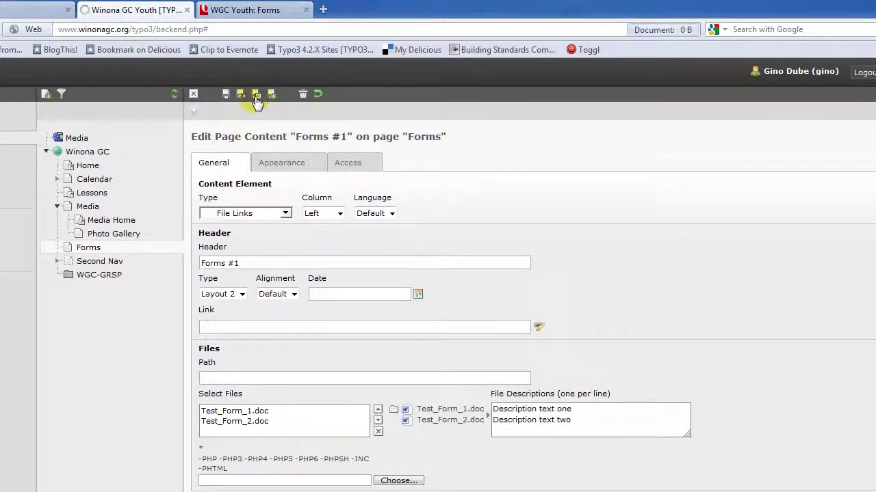
click(256, 94)
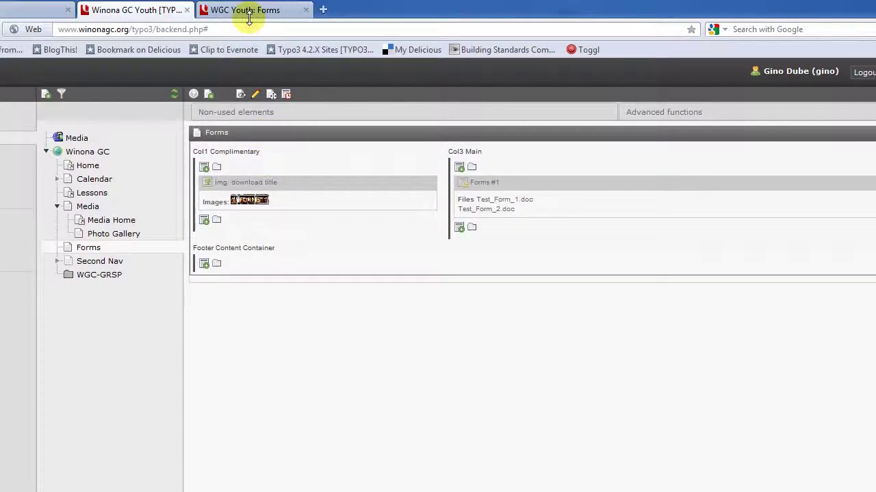
- Return to the WGC Youth: Forms browser tab to check the live page
click(248, 11)
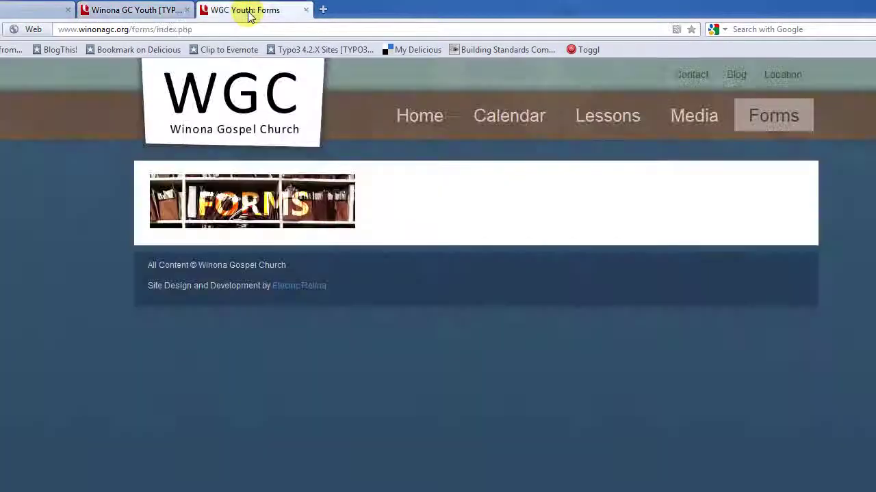